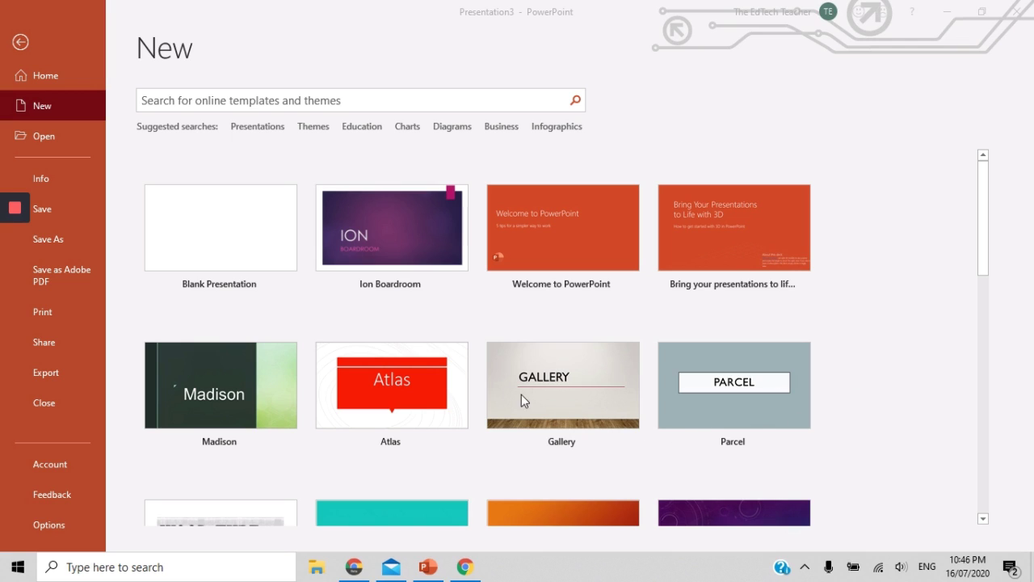
- Preview the Atlas template, page through its sample slides, and close it
left_click(407, 379)
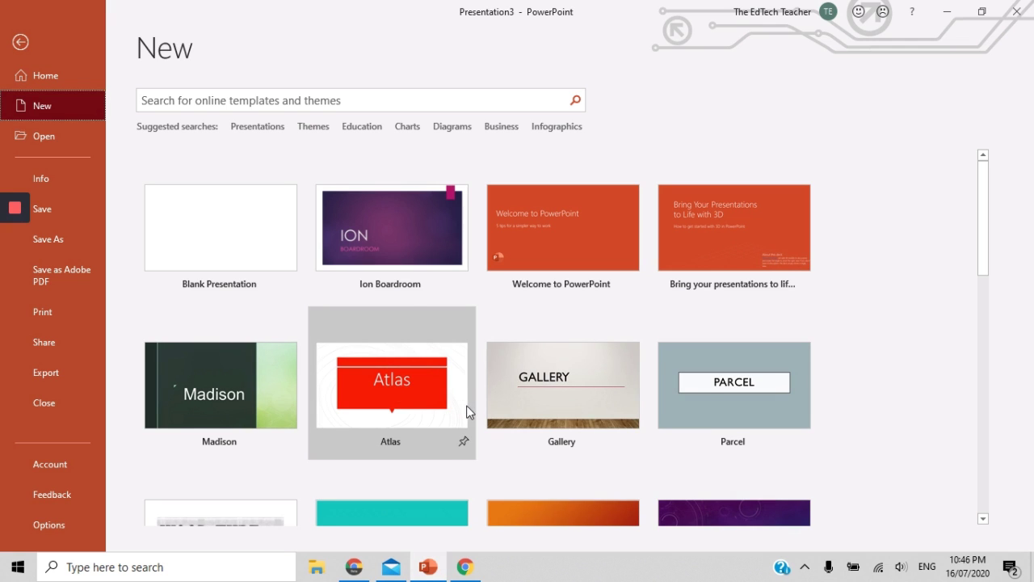
scroll(467, 408, "down", 3)
left_click(406, 301)
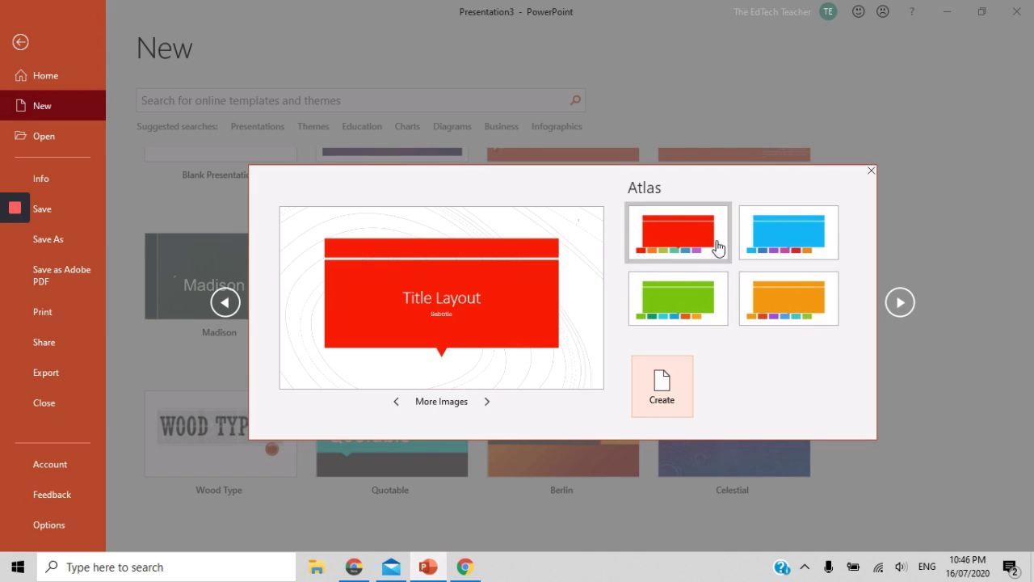
left_click(487, 402)
left_click(487, 402)
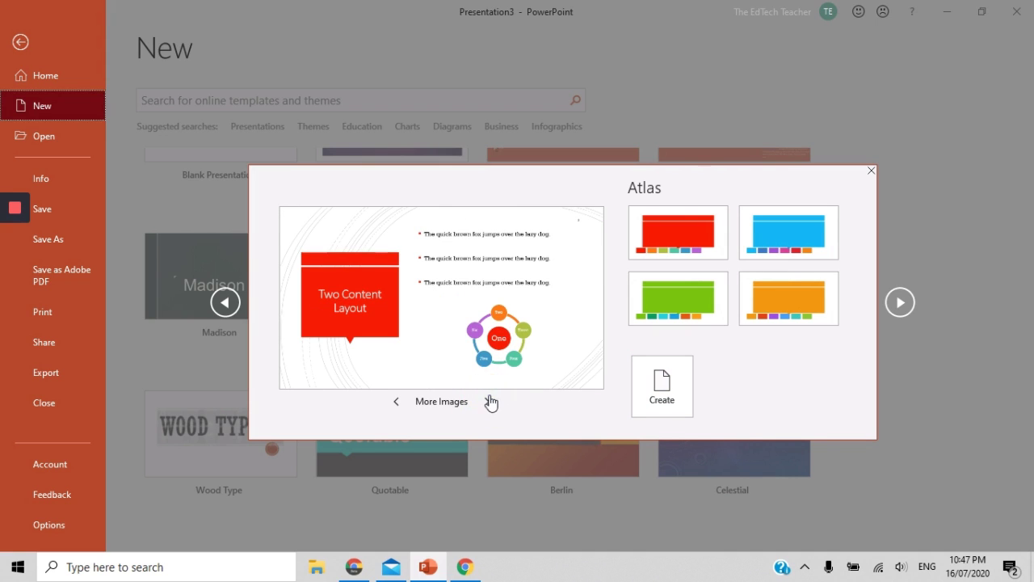
left_click(486, 402)
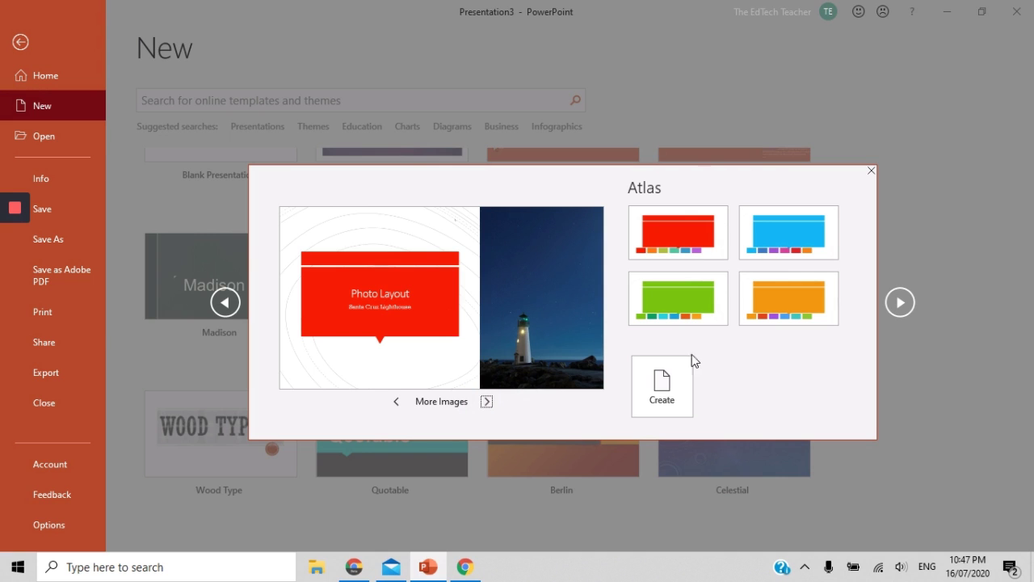
left_click(937, 146)
- Preview the Quotable template's sample slides and choose its pink colour variant
scroll(709, 376, "down", 1)
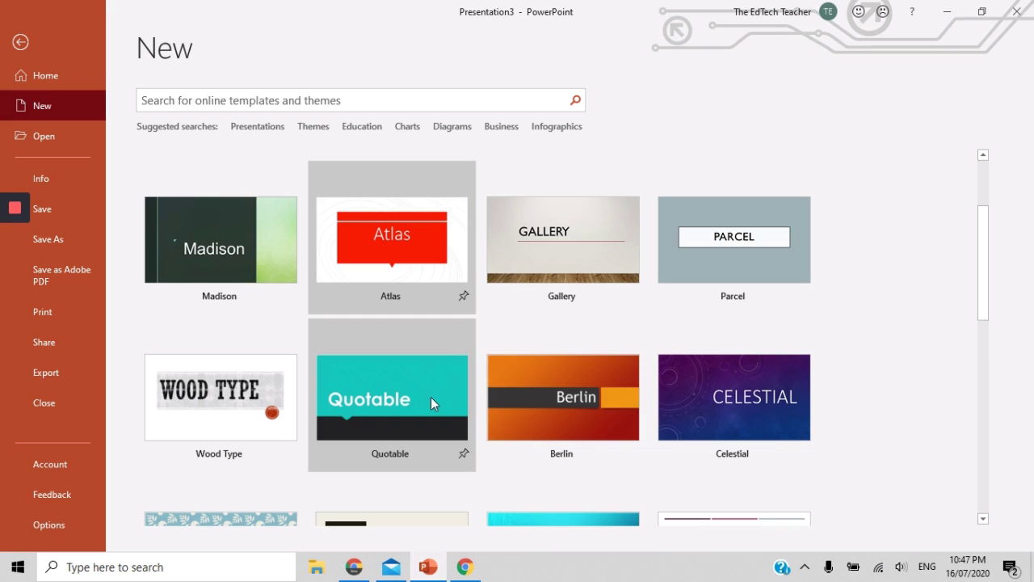
left_click(387, 402)
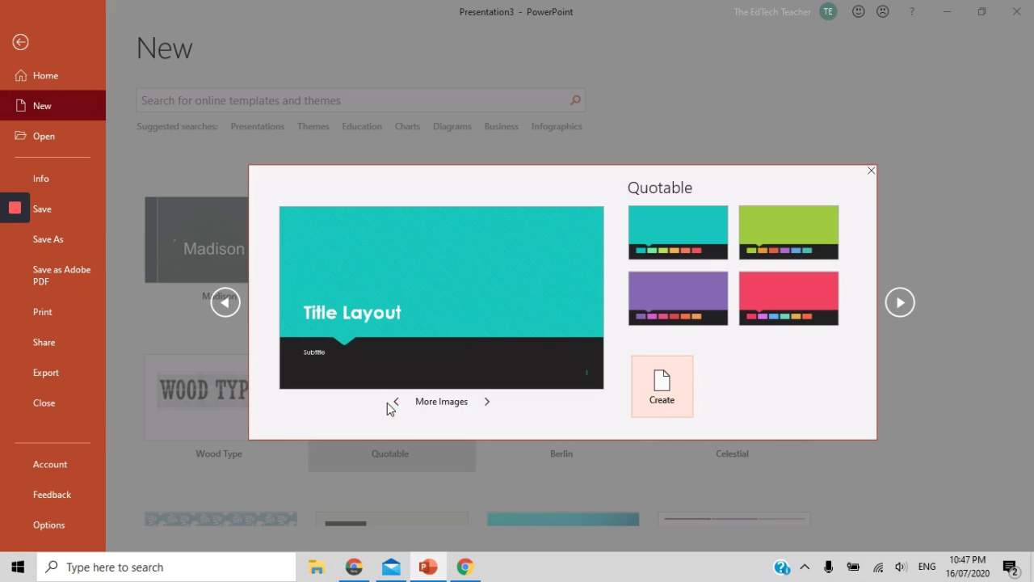
left_click(486, 402)
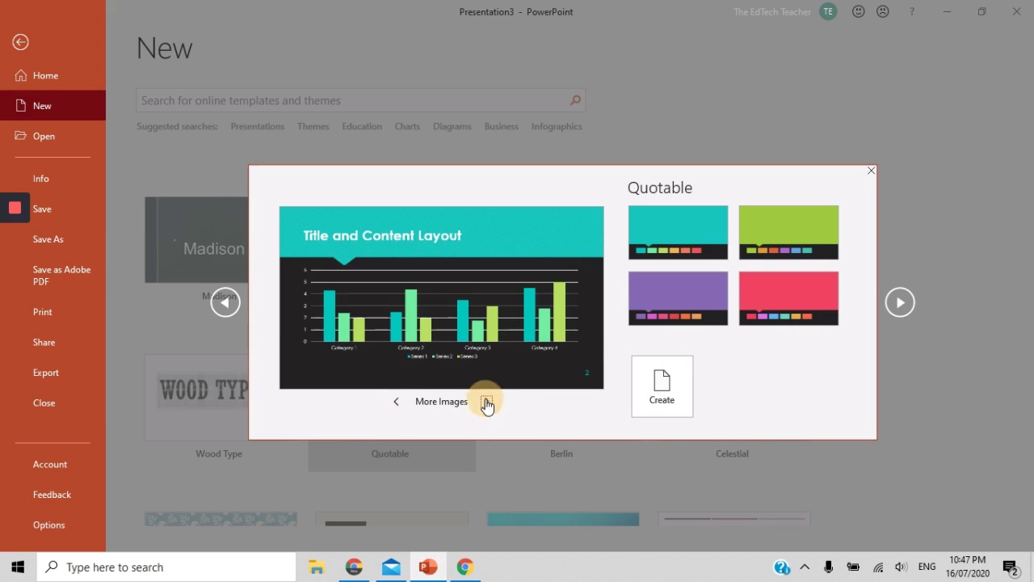
left_click(486, 401)
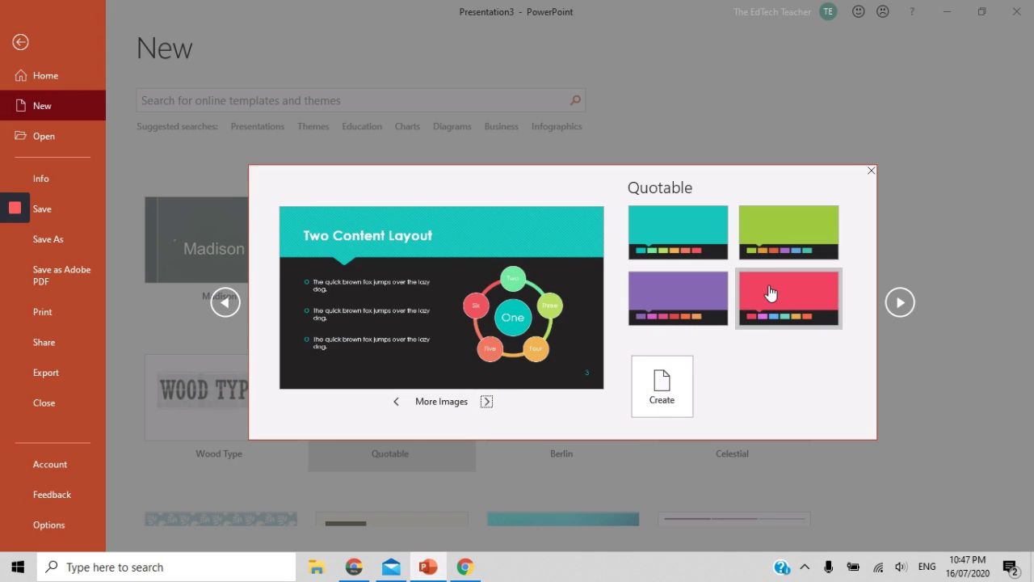
left_click(770, 293)
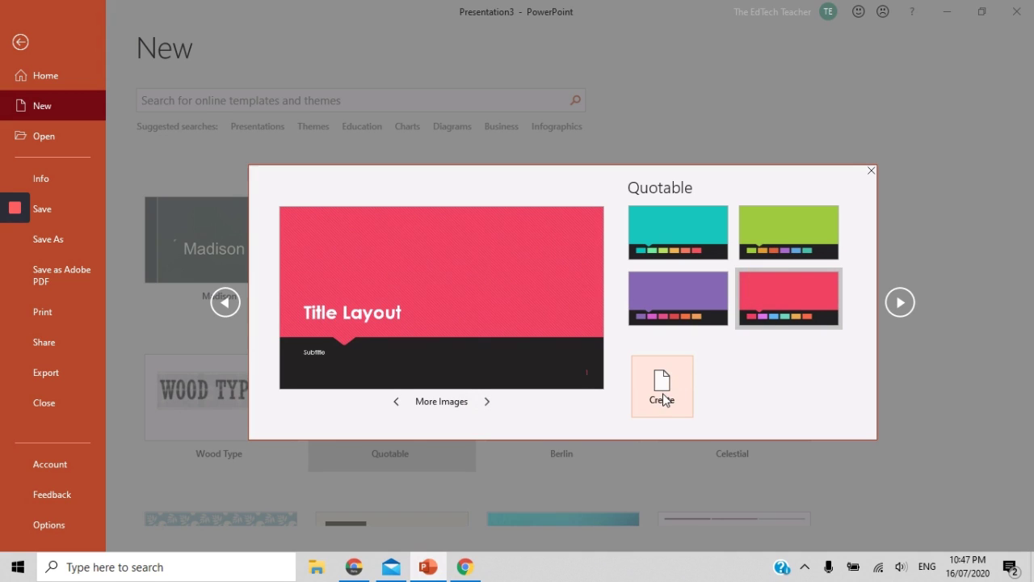
- Create the pink Quotable presentation and browse the Design themes gallery without changing theme
left_click(663, 399)
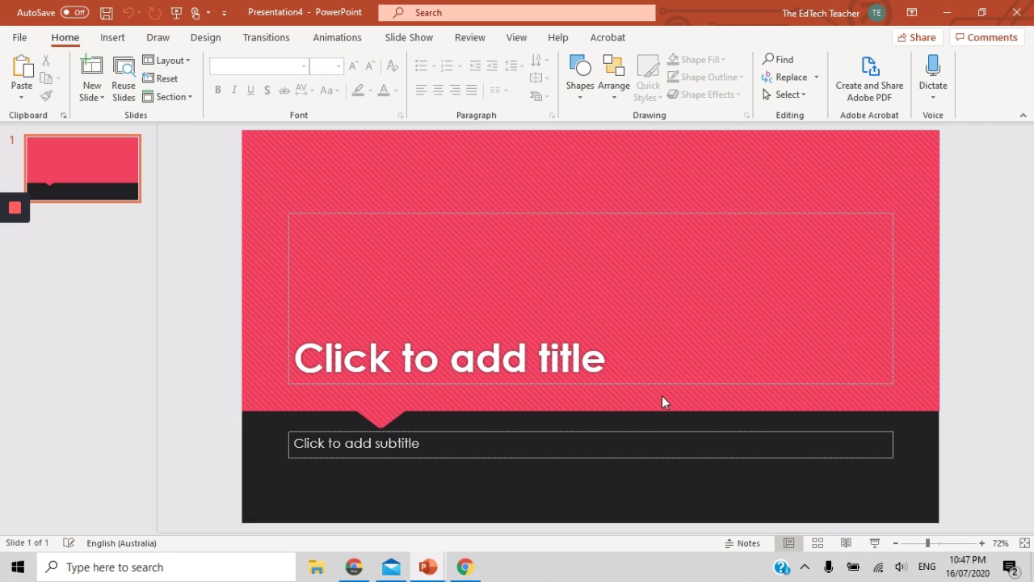
left_click(215, 47)
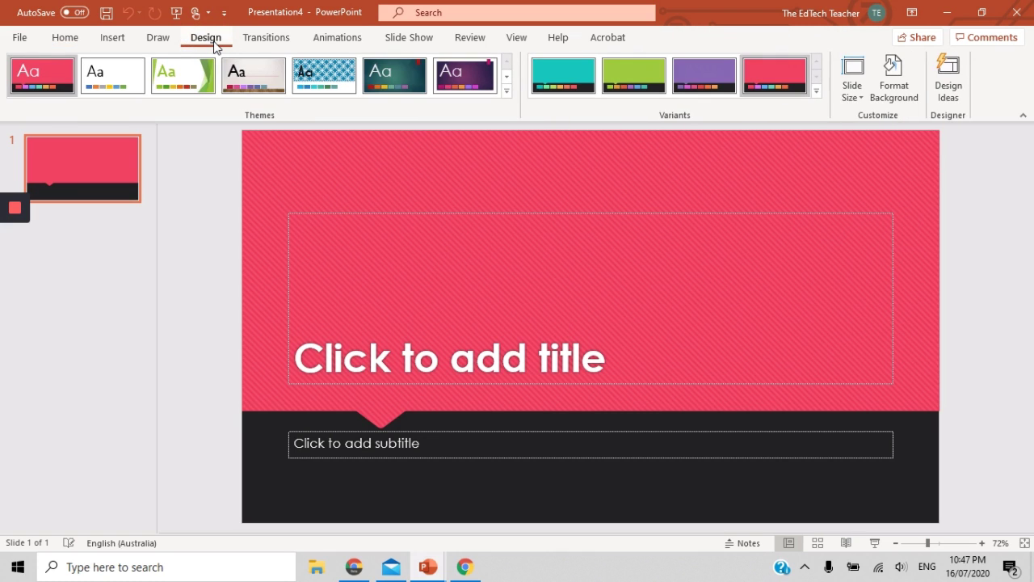
left_click(508, 93)
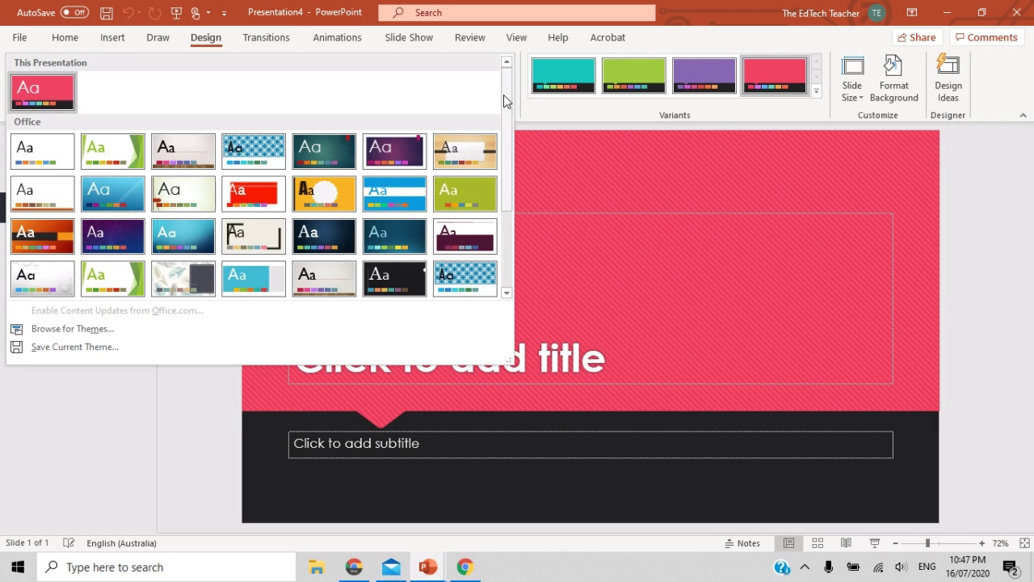
scroll(390, 218, "down", 3)
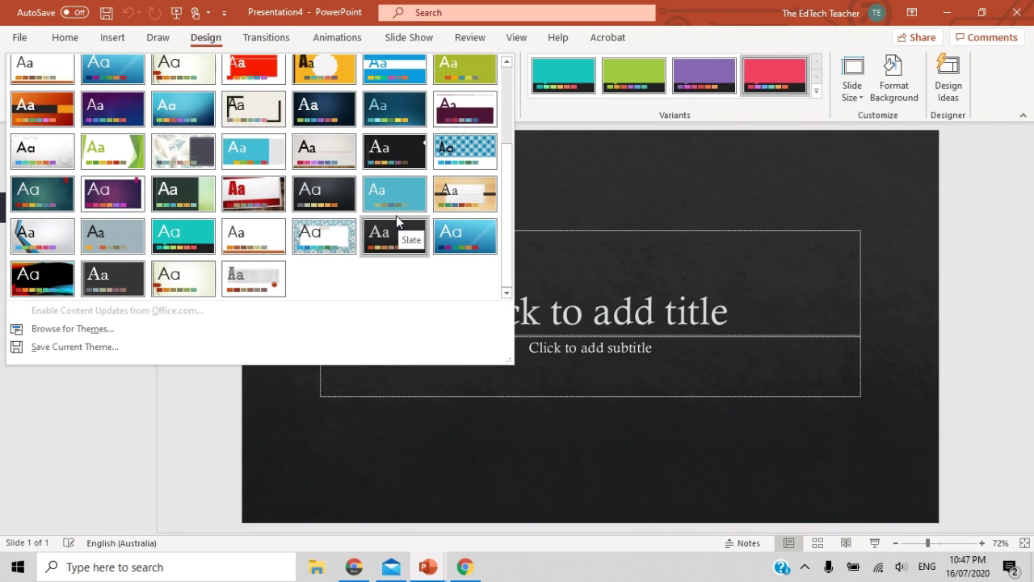
scroll(395, 215, "up", 3)
left_click(544, 131)
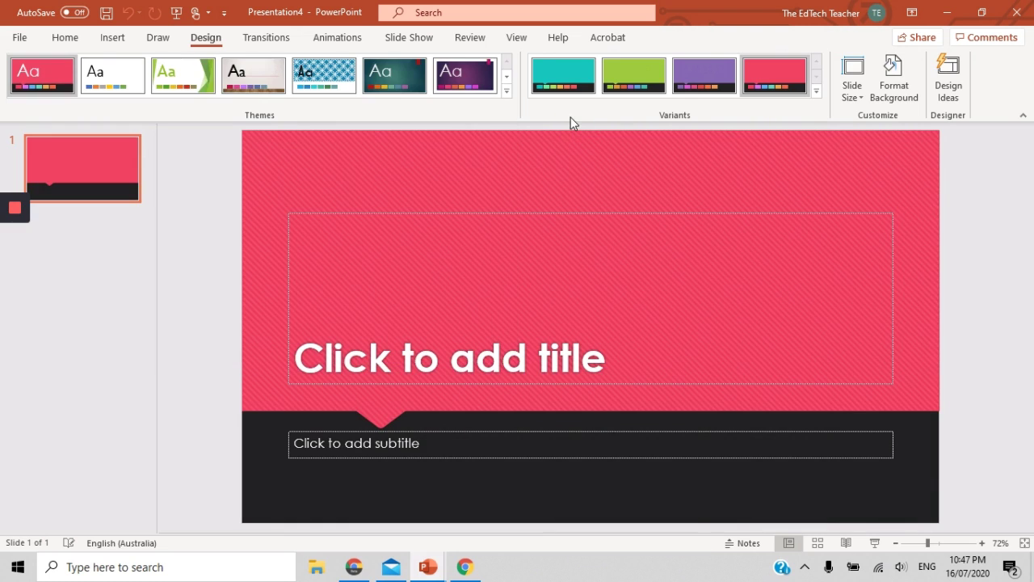
- Switch the slide to the lime-green Quotable variant and bring up the Variants Colors menu
left_click(816, 92)
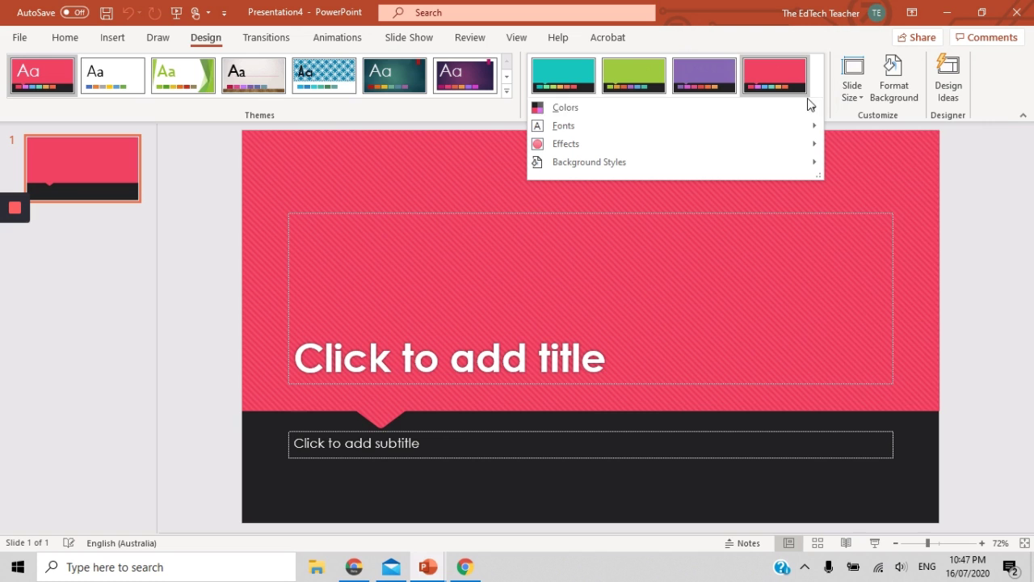
left_click(641, 73)
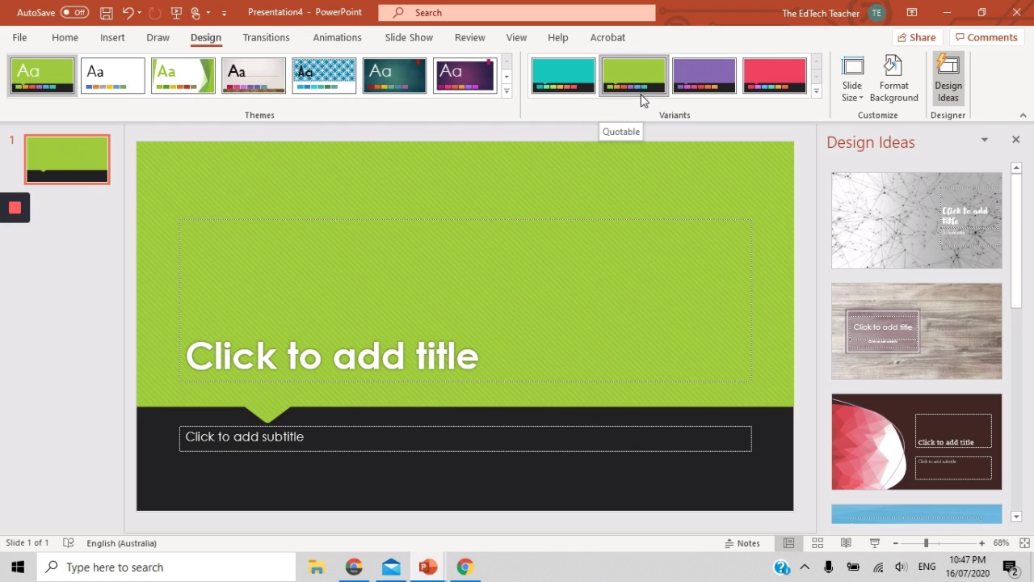
left_click(816, 96)
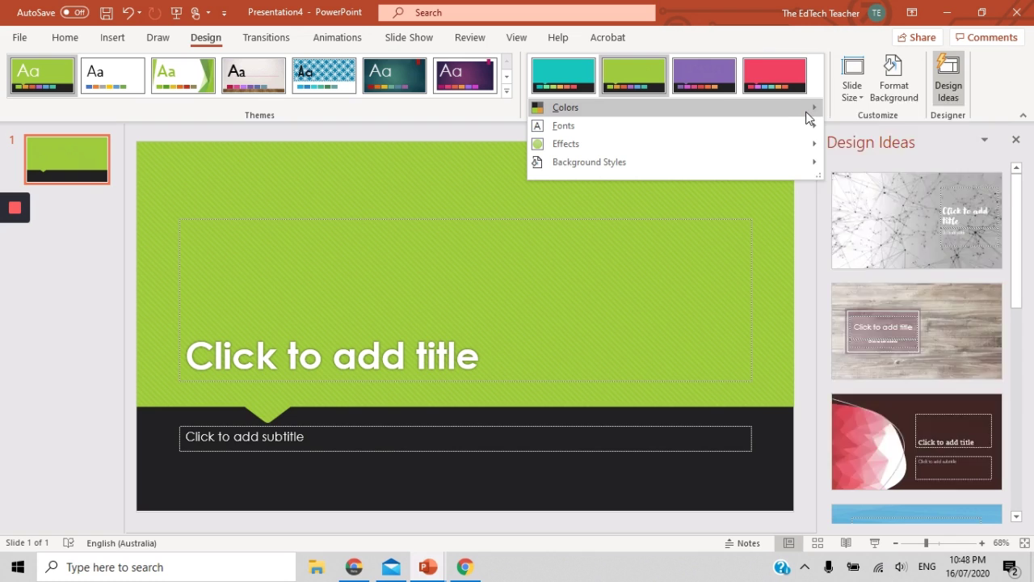
mouse_move(807, 119)
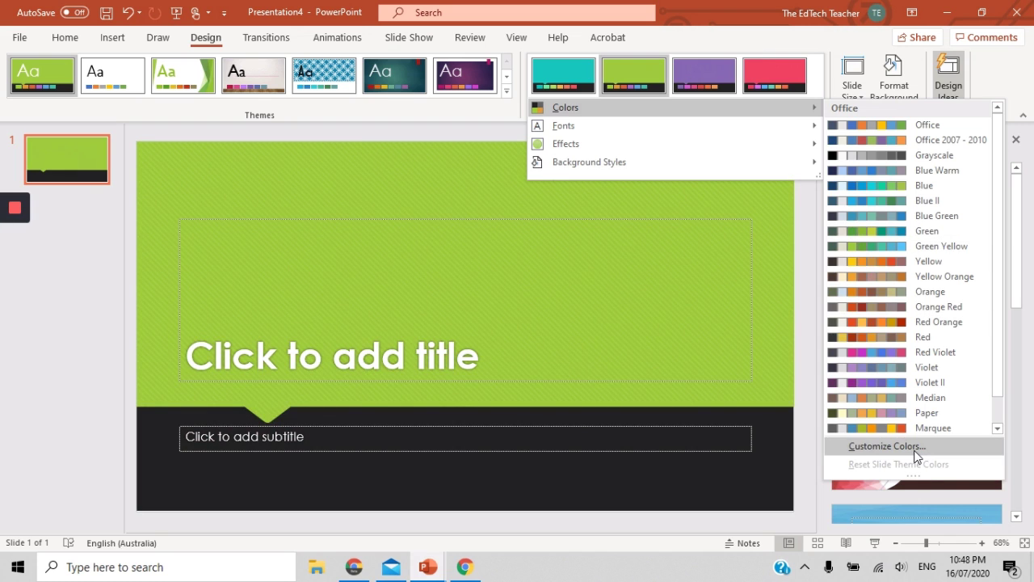
- Start custom theme colours but cancel them, leaving the slide colours unchanged
left_click(915, 454)
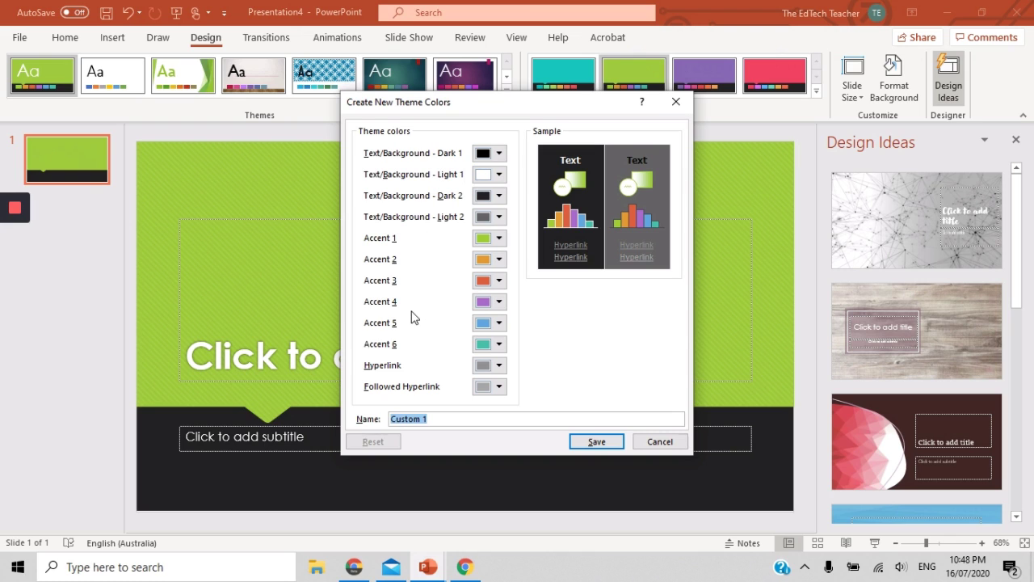
left_click(650, 442)
left_click(859, 93)
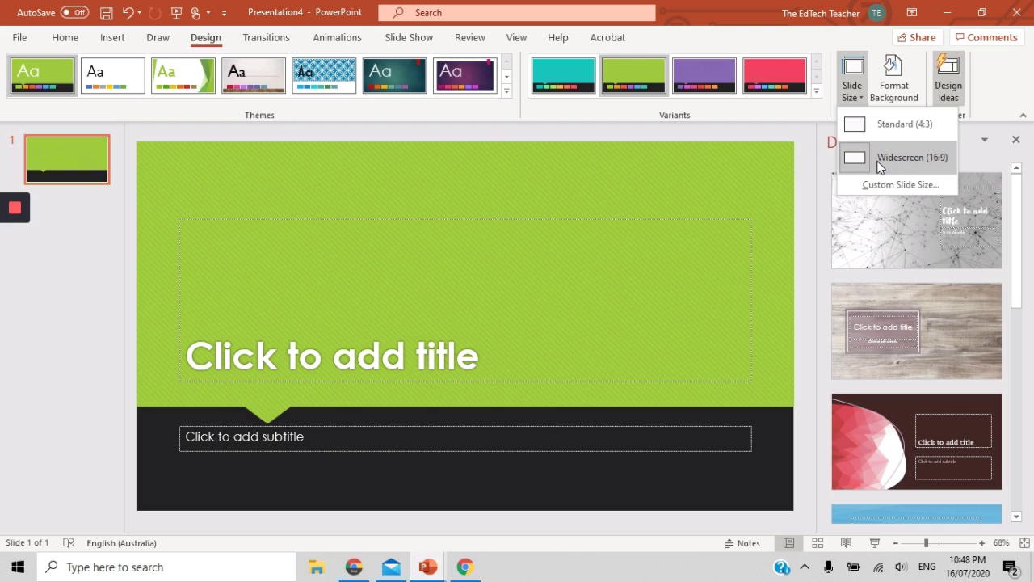
- Choose Standard (4:3) slide size, then cancel the scaling prompt to keep 16:9
left_click(898, 124)
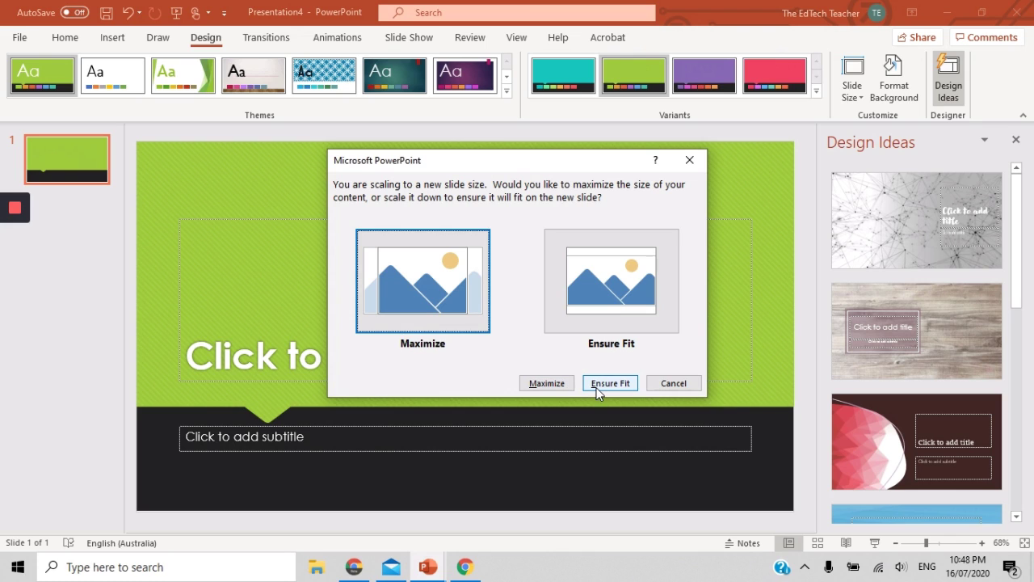
left_click(674, 383)
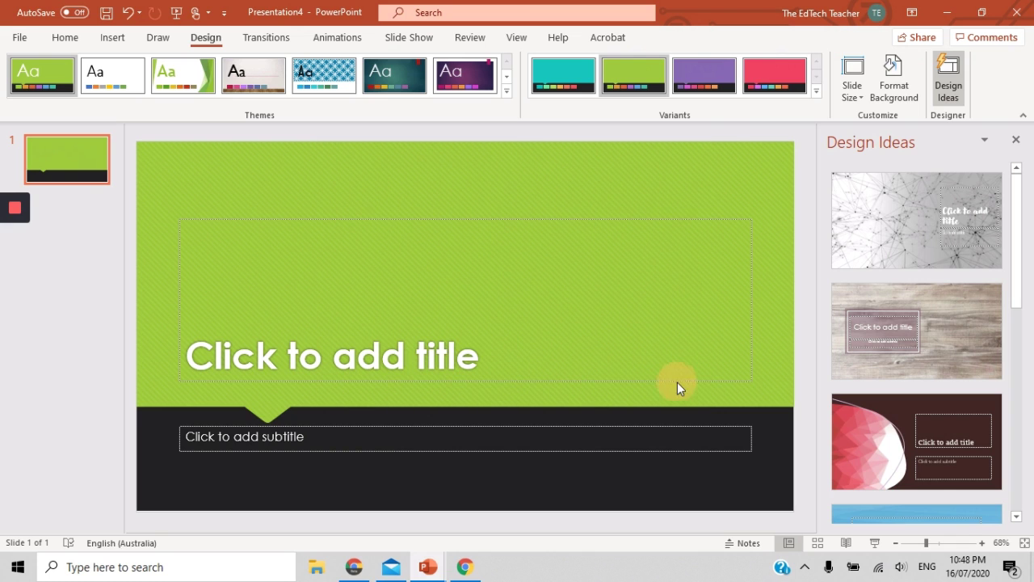
left_click(894, 87)
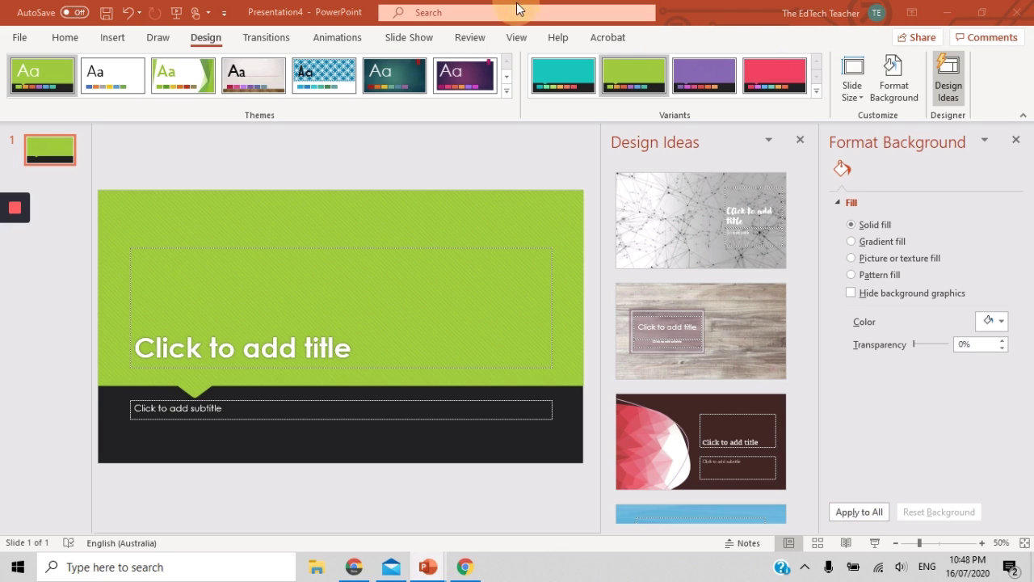
left_click(985, 142)
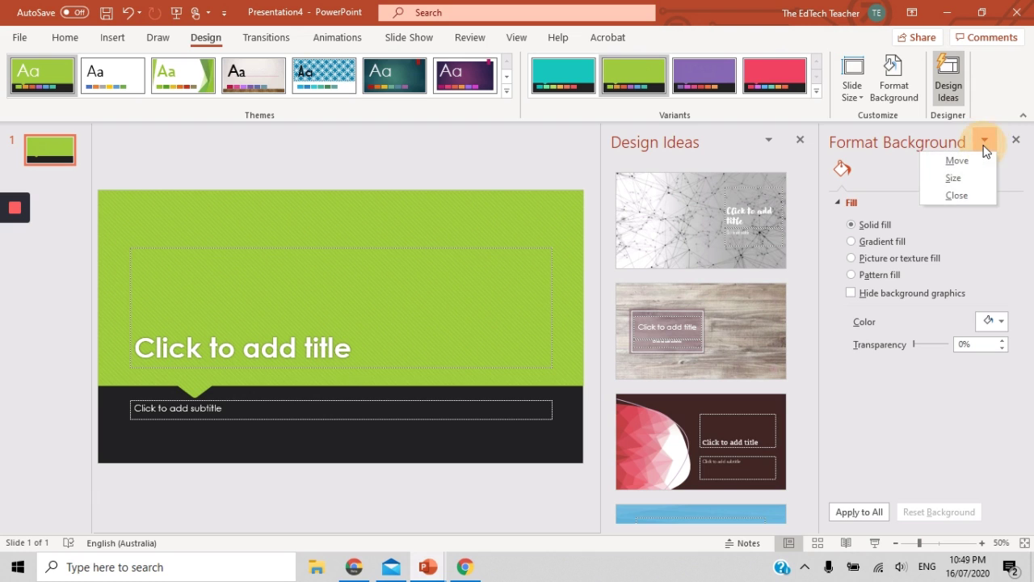
key("s")
left_click(1016, 145)
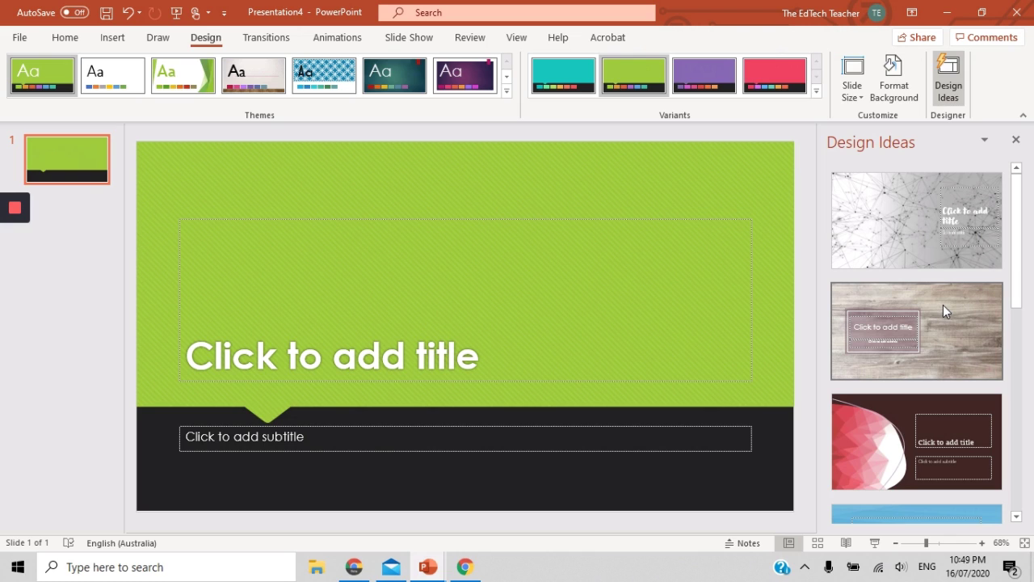
scroll(941, 306, "down", 1)
scroll(941, 305, "down", 10)
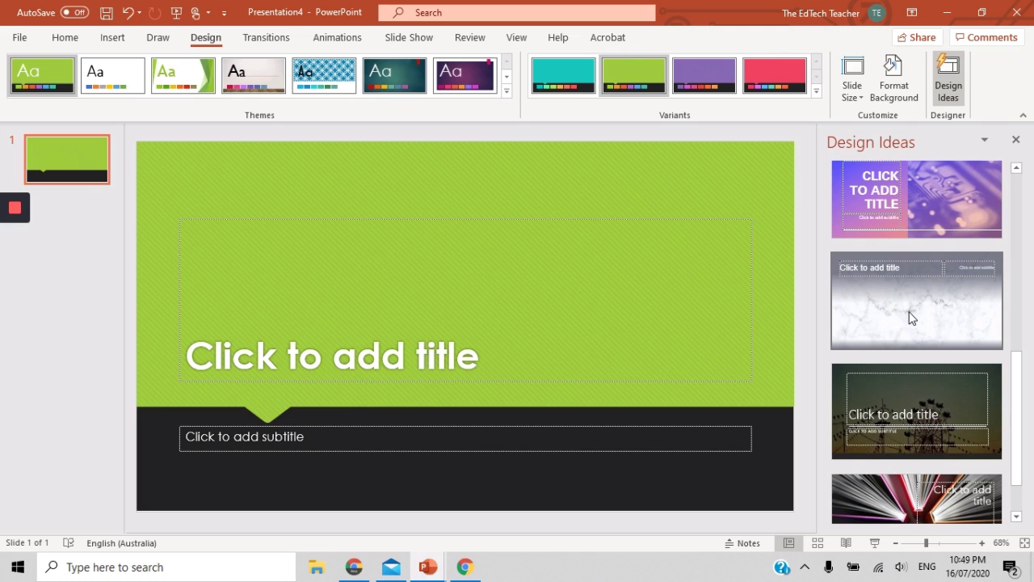
scroll(905, 318, "down", 2)
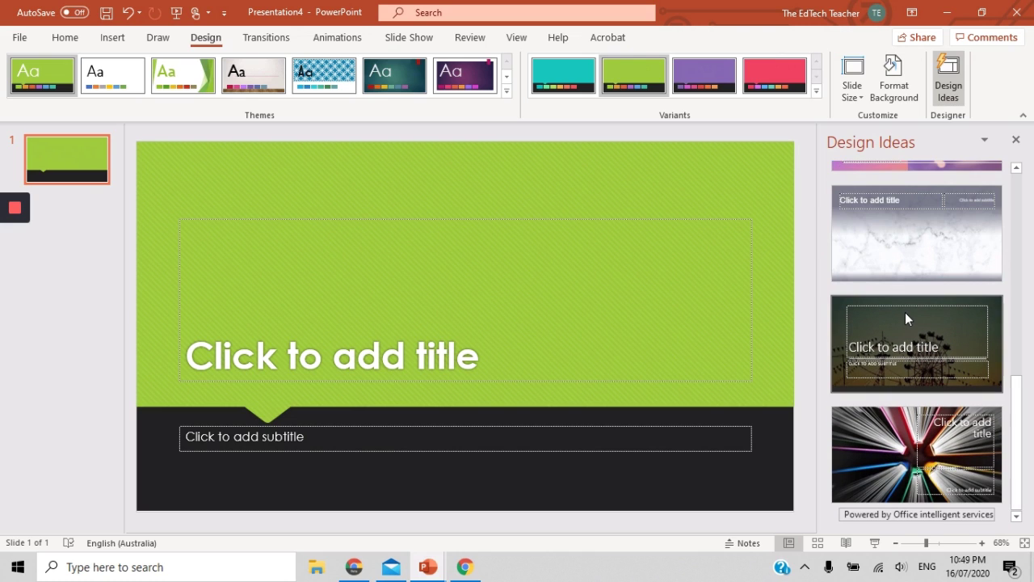
scroll(908, 308, "up", 3)
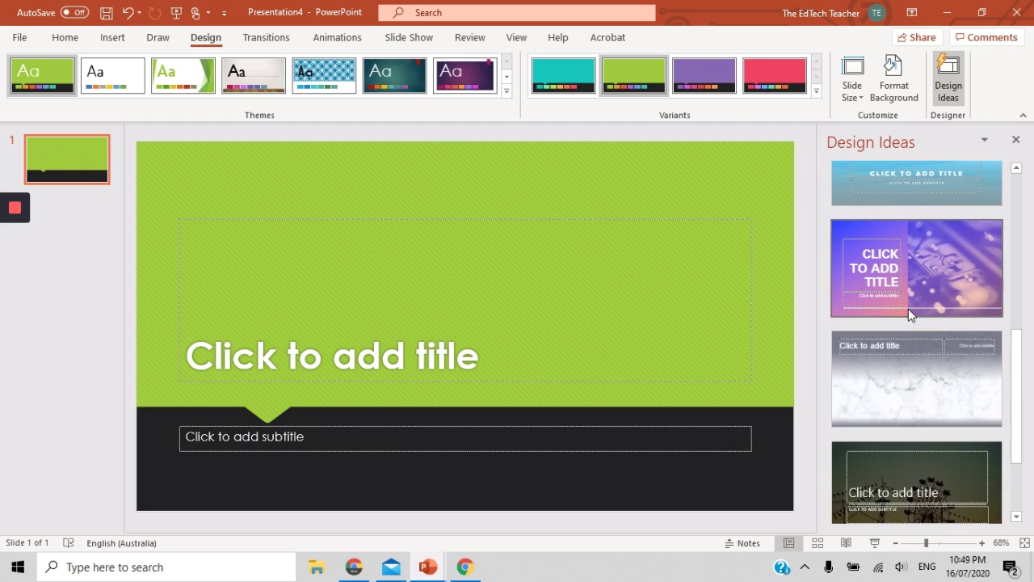
scroll(909, 308, "up", 3)
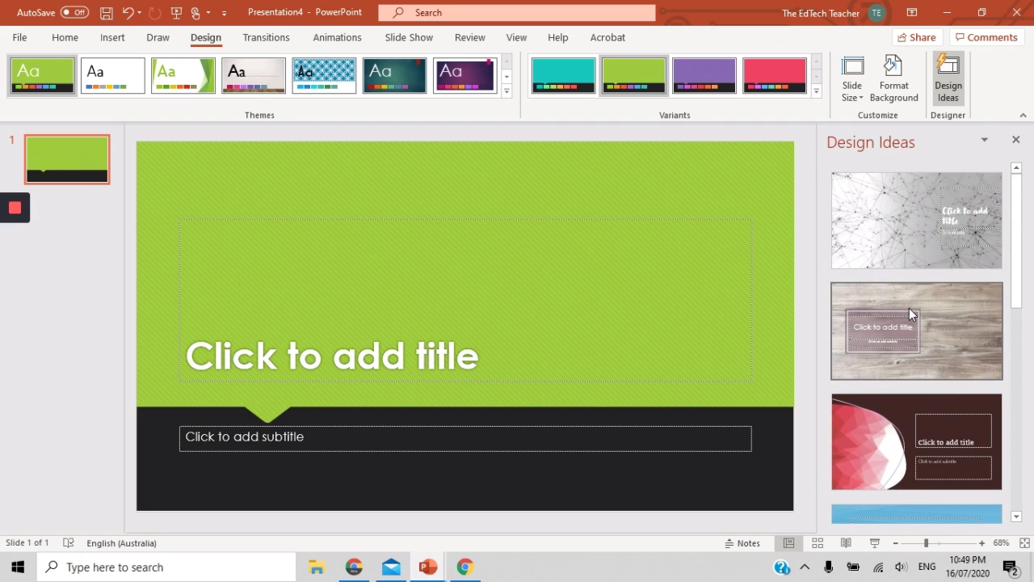
- Apply the weathered-wood Design Ideas layout with a translucent mauve title panel
left_click(910, 317)
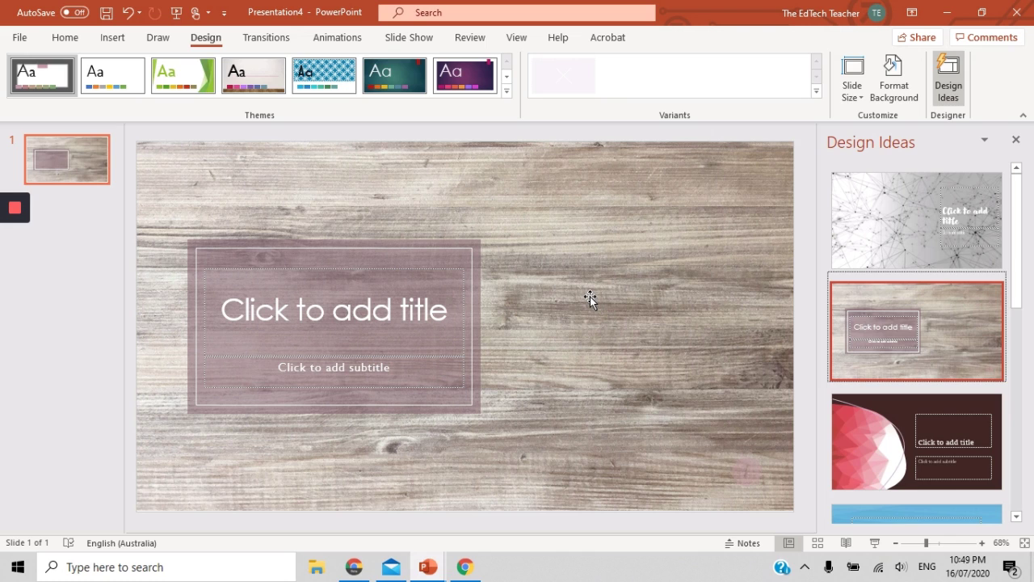
mouse_move(14, 208)
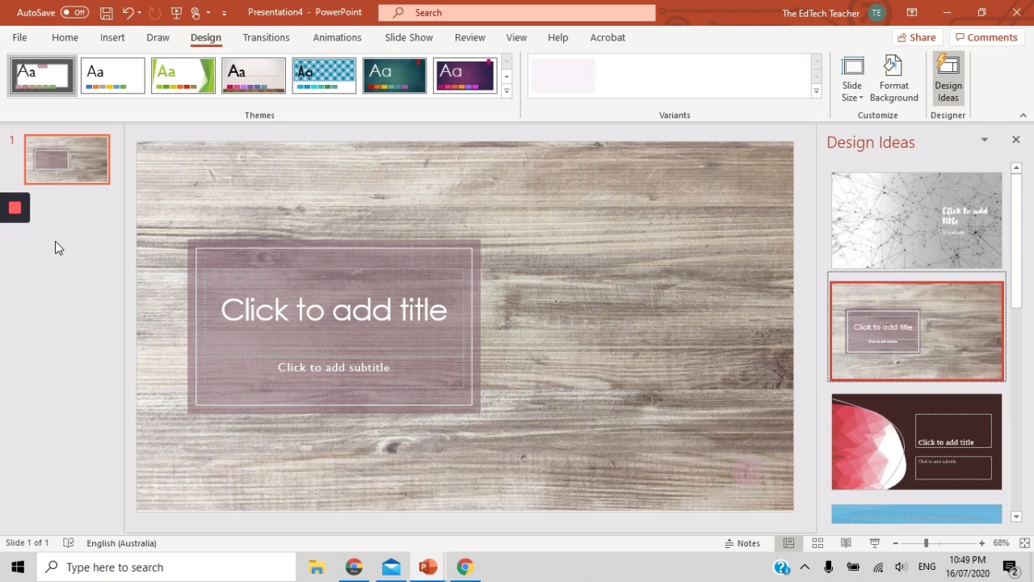